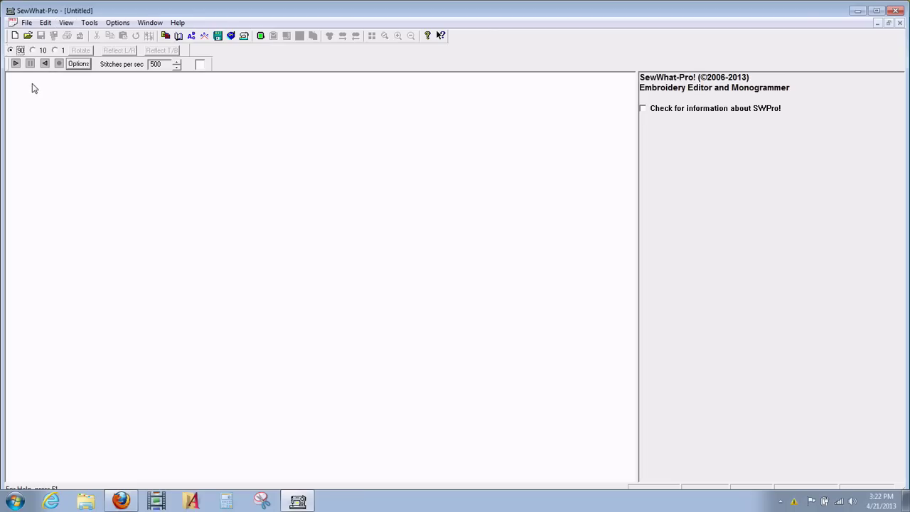
# - Preview Lovestinks9sm and Lovestinks9lg in Flowers, then open the asah ladybug zip for extraction
pyautogui.click(26, 22)
pyautogui.click(47, 49)
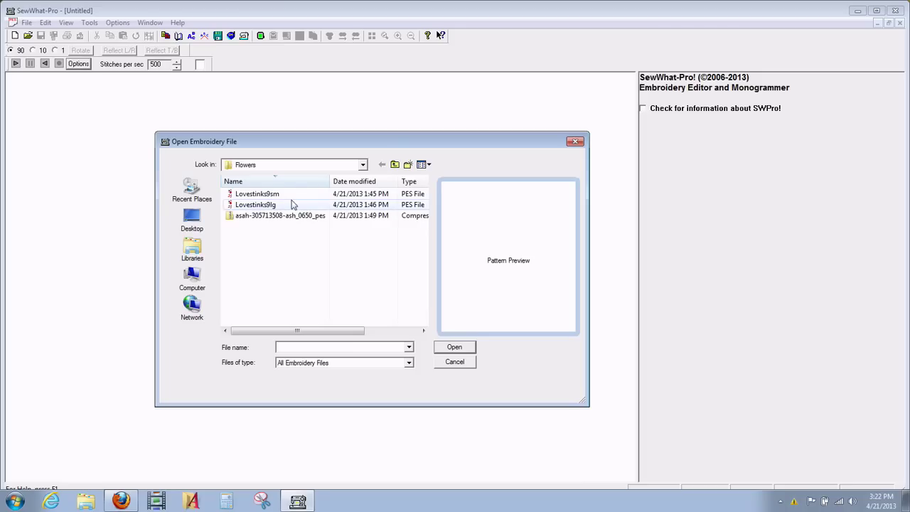
pyautogui.moveTo(316, 331)
pyautogui.mouseDown()
pyautogui.moveTo(359, 334)
pyautogui.moveTo(302, 331)
pyautogui.mouseUp()
pyautogui.click(264, 197)
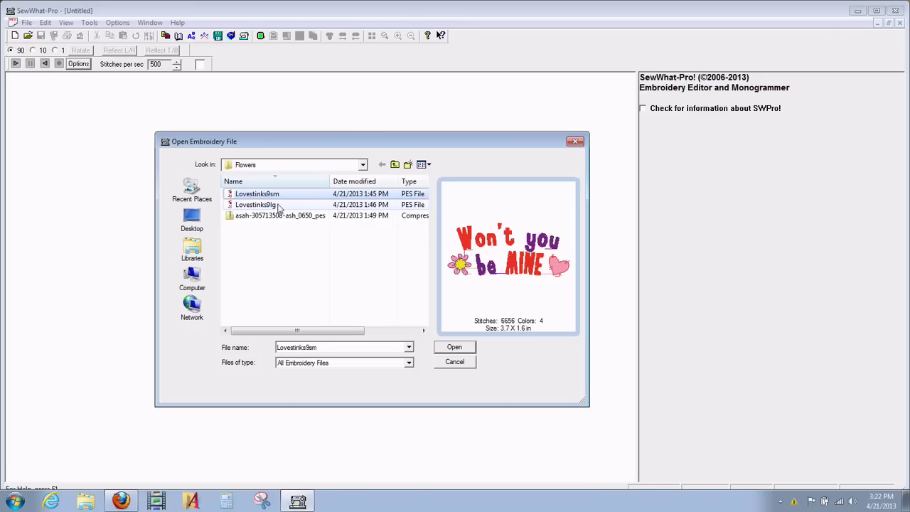
pyautogui.click(270, 206)
pyautogui.click(264, 195)
pyautogui.click(262, 205)
pyautogui.moveTo(293, 331); pyautogui.dragTo(376, 224)
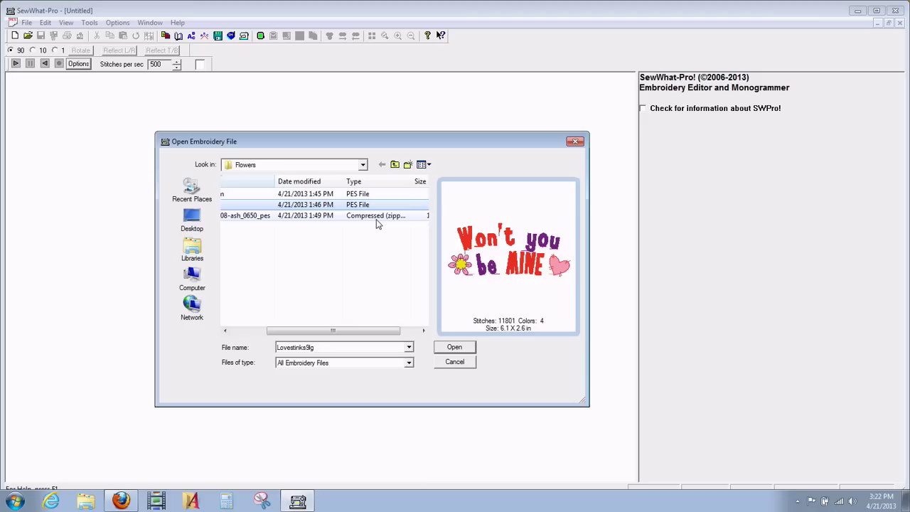
pyautogui.doubleClick(254, 221)
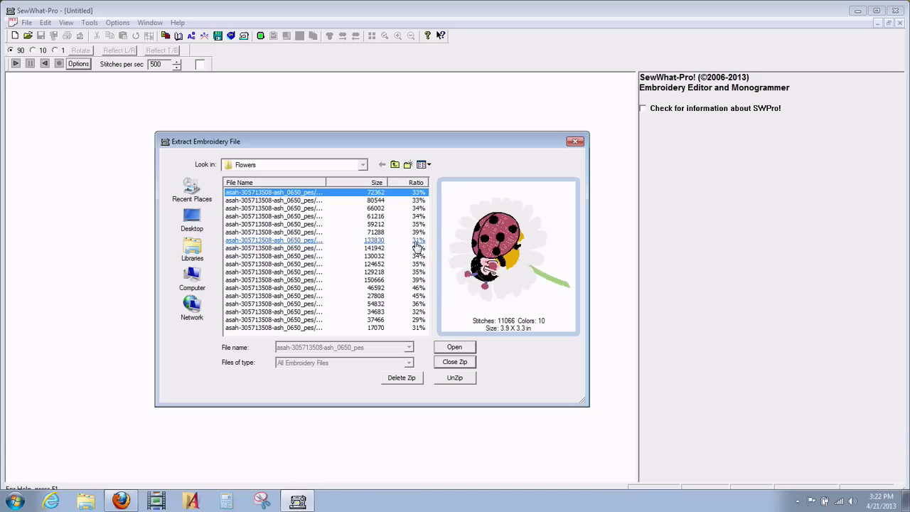
# - Open 44bug01.PES, the first design in the zip, onto the hoop grid
pyautogui.click(257, 195)
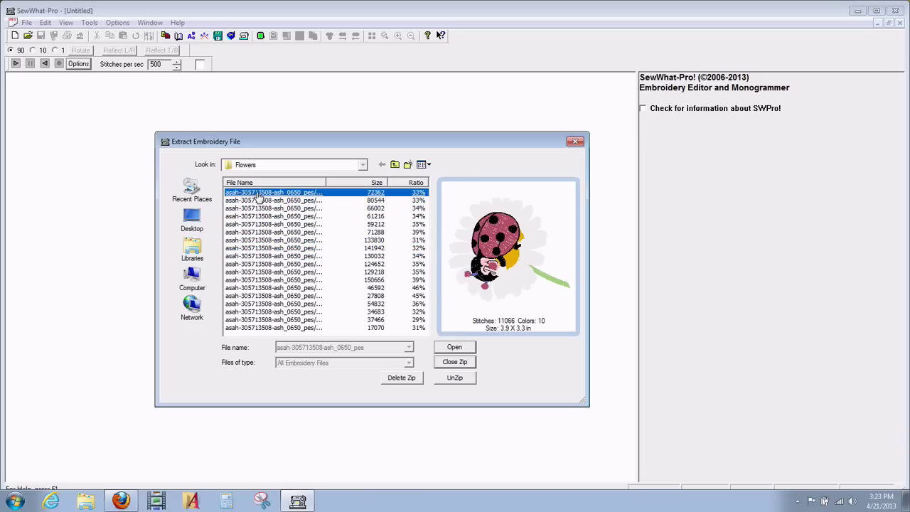
pyautogui.click(454, 348)
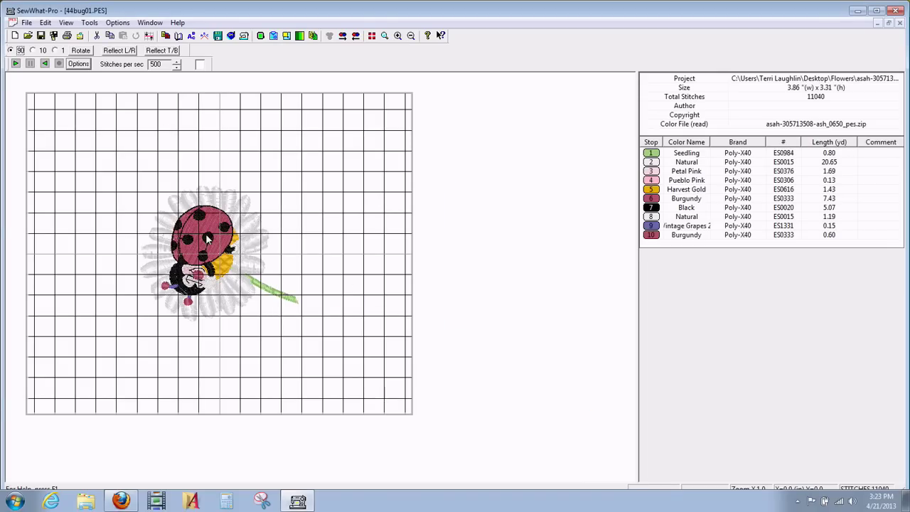
pyautogui.click(27, 23)
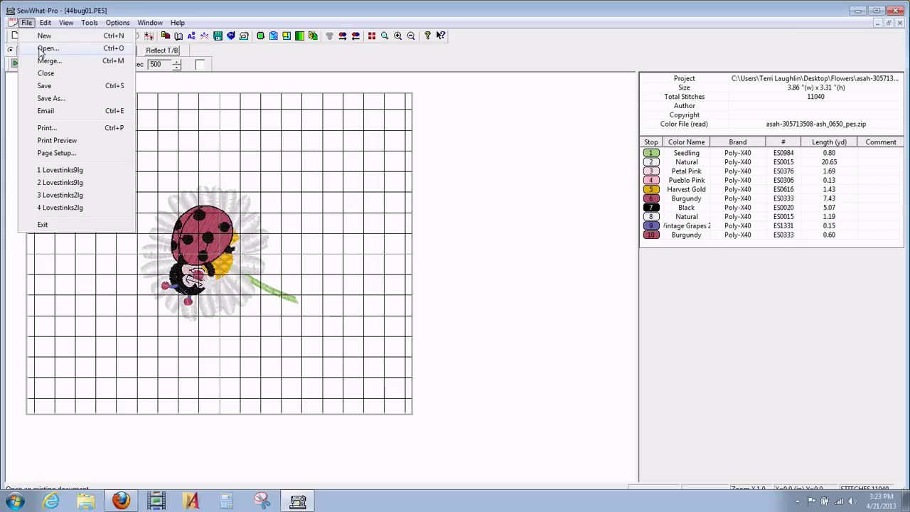
# - Reopen the asah ladybug zip and start unzipping it to list its PES files
pyautogui.click(40, 49)
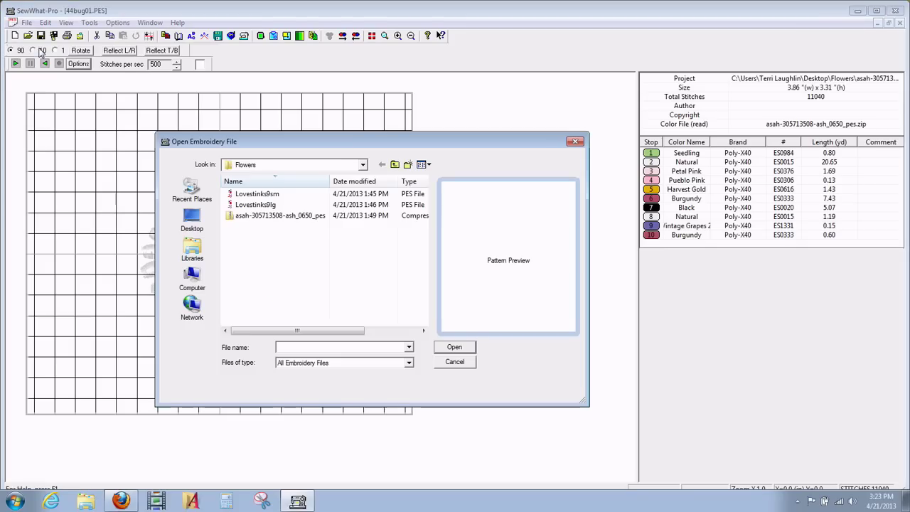
pyautogui.doubleClick(261, 216)
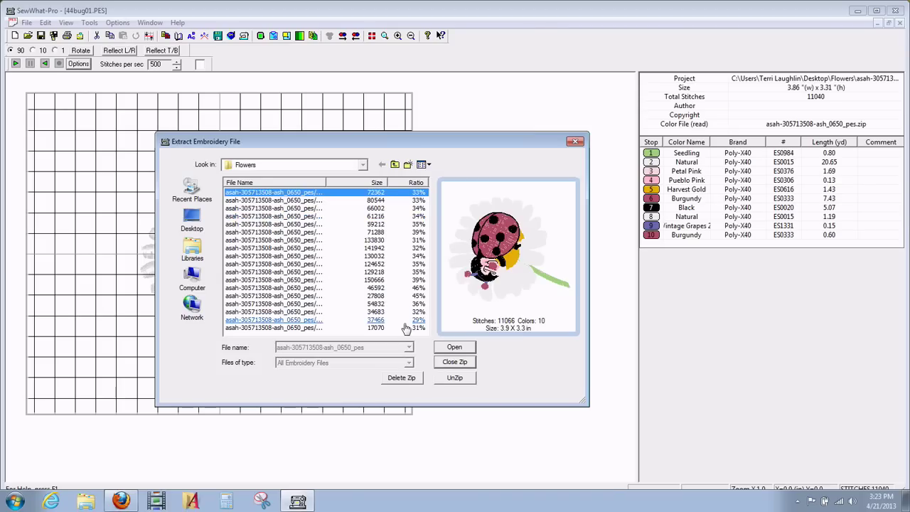
pyautogui.click(455, 379)
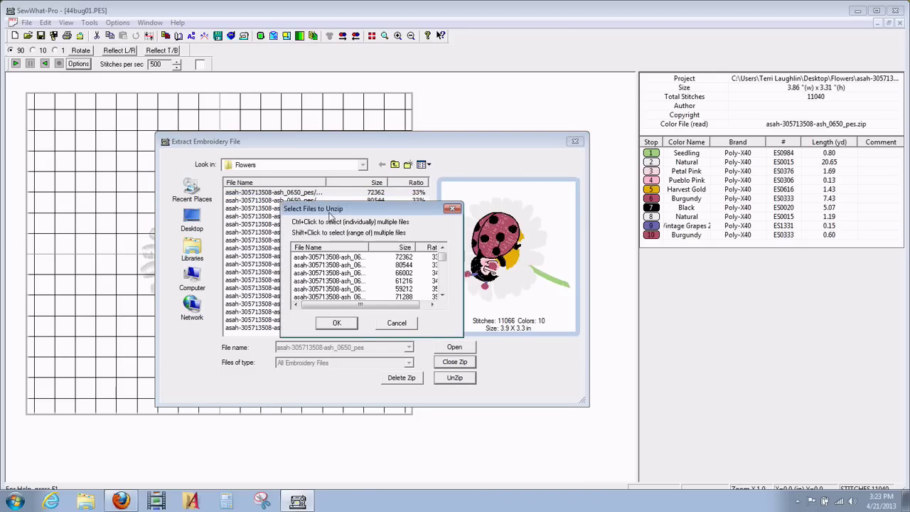
# - Select all 20 PES files in the zip and extract them into asah-305713508-ash_0650_pes
pyautogui.click(317, 260)
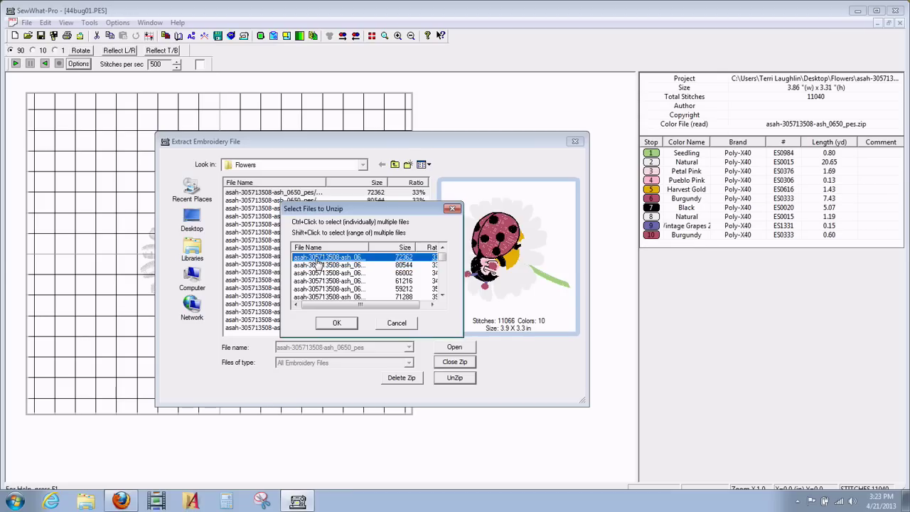
pyautogui.moveTo(309, 263); pyautogui.dragTo(309, 292)
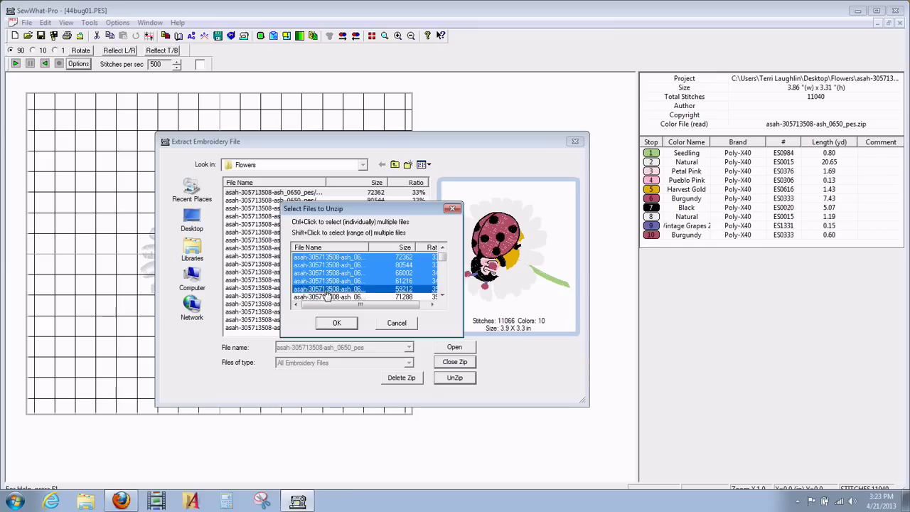
pyautogui.moveTo(442, 257); pyautogui.dragTo(442, 269)
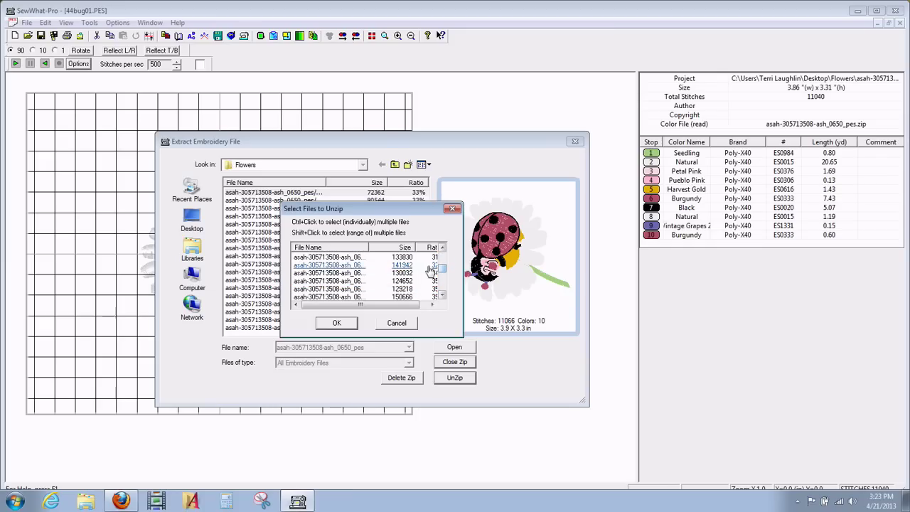
pyautogui.moveTo(348, 257); pyautogui.dragTo(344, 284)
pyautogui.moveTo(443, 274); pyautogui.dragTo(329, 293)
pyautogui.click(442, 295)
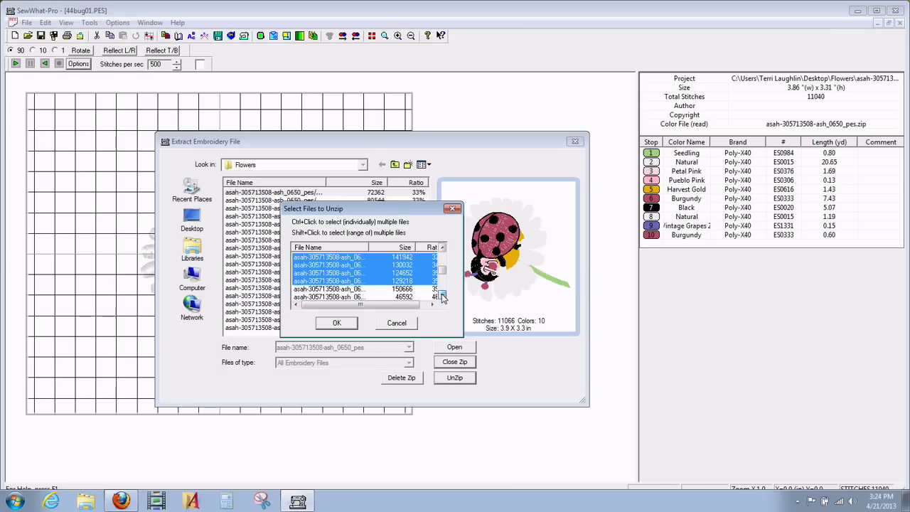
pyautogui.click(442, 295)
pyautogui.click(442, 296)
pyautogui.click(442, 296)
pyautogui.click(442, 296)
pyautogui.click(442, 296)
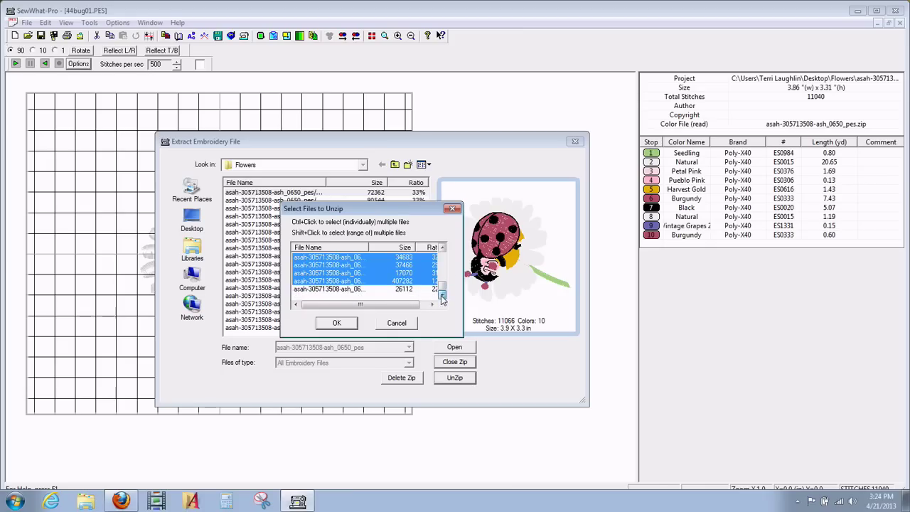
pyautogui.keyDown('ctrl'); pyautogui.click(352, 292); pyautogui.keyUp('ctrl')
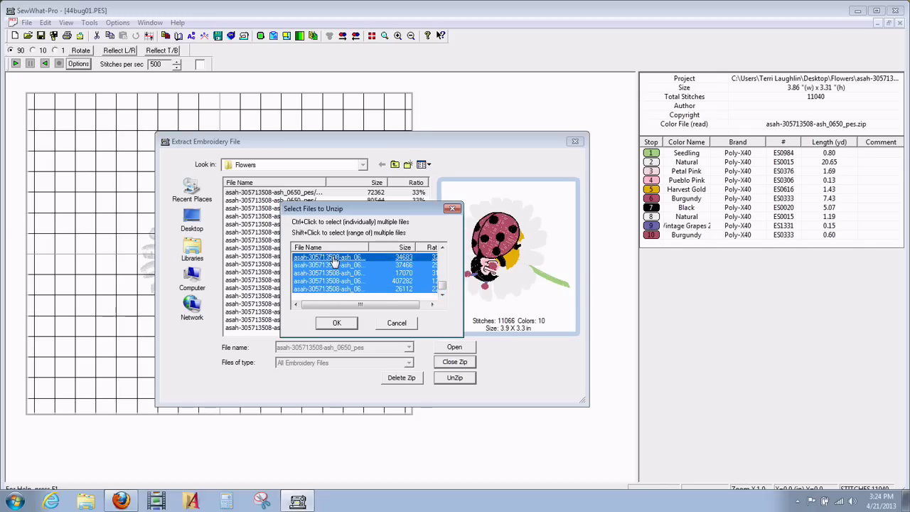
pyautogui.click(335, 324)
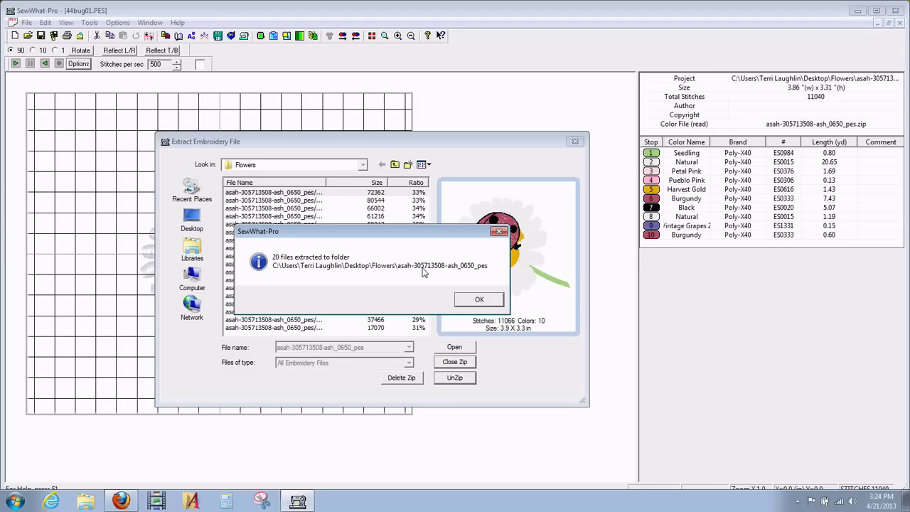
# - Dismiss the extraction confirmation, the zip contents and the file dialog
pyautogui.click(462, 302)
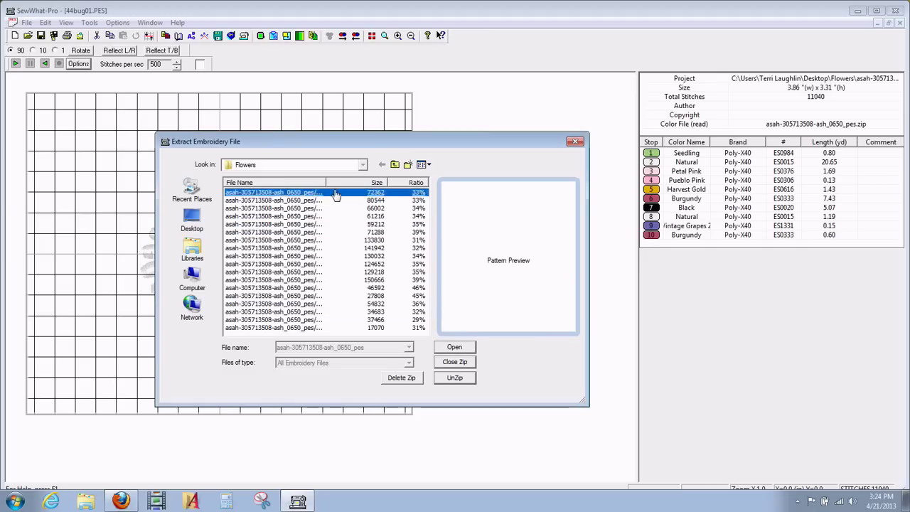
pyautogui.click(455, 362)
pyautogui.click(455, 363)
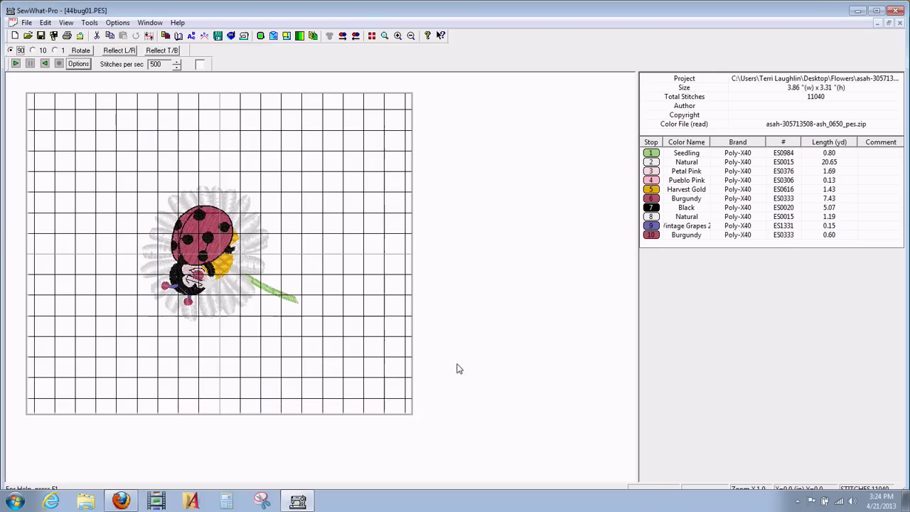
# - Reopen the file dialog and view Flowers showing both the zip and the extracted folder
pyautogui.click(26, 22)
pyautogui.click(44, 49)
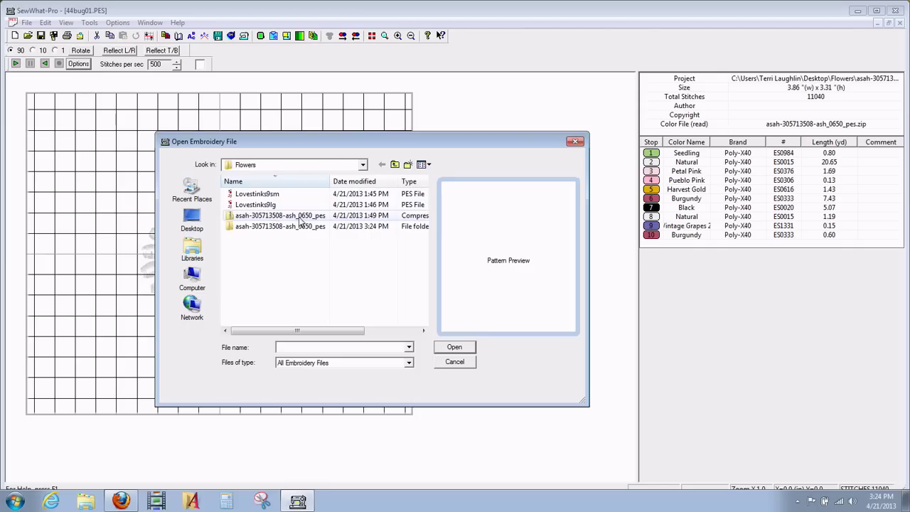
pyautogui.doubleClick(250, 217)
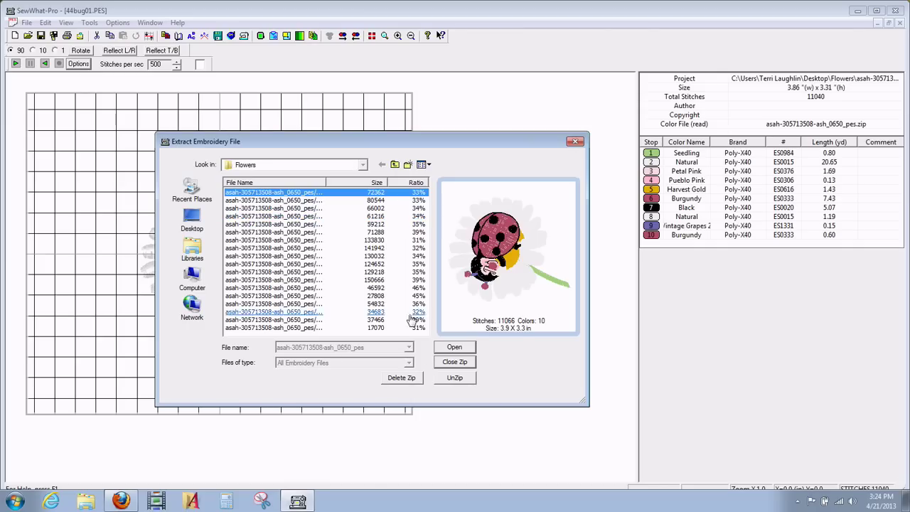
pyautogui.click(450, 365)
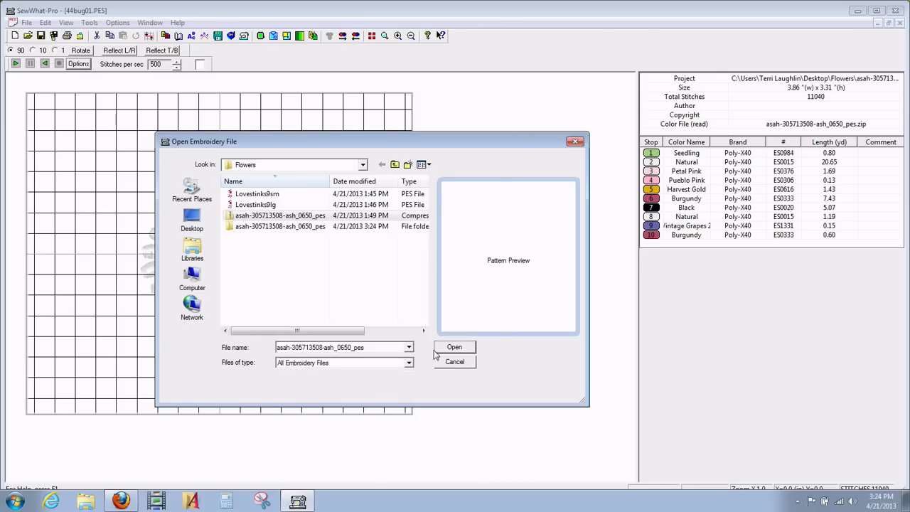
pyautogui.moveTo(313, 332); pyautogui.dragTo(292, 331)
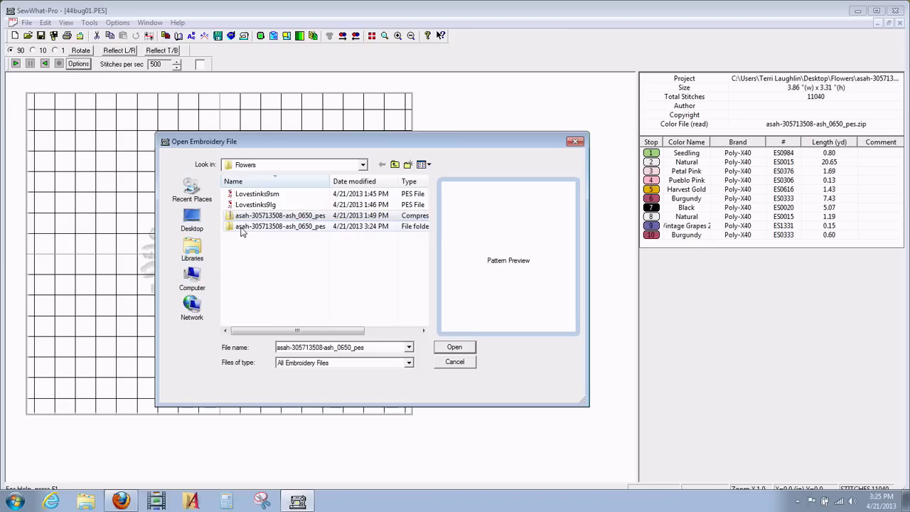
# - Rename the extracted folder's ending from 'pes' to 'ladybug flowers'
pyautogui.rightClick(277, 228)
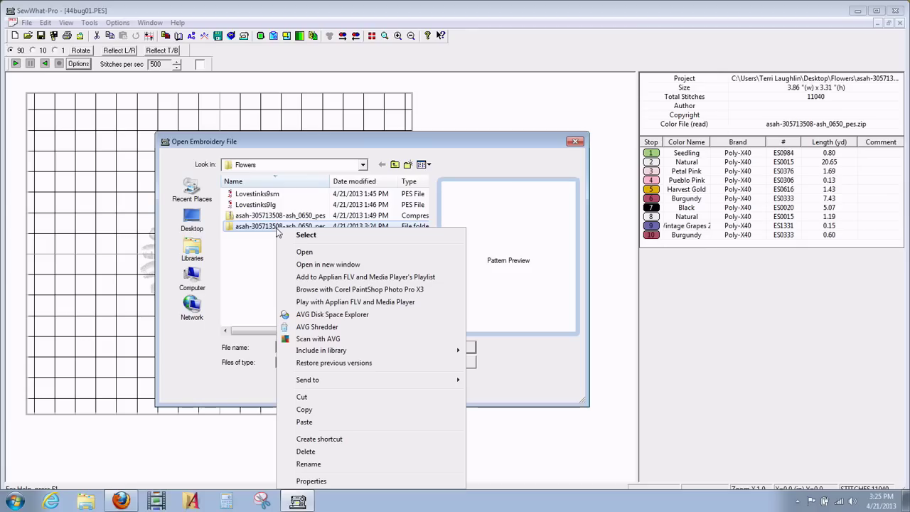
pyautogui.click(308, 464)
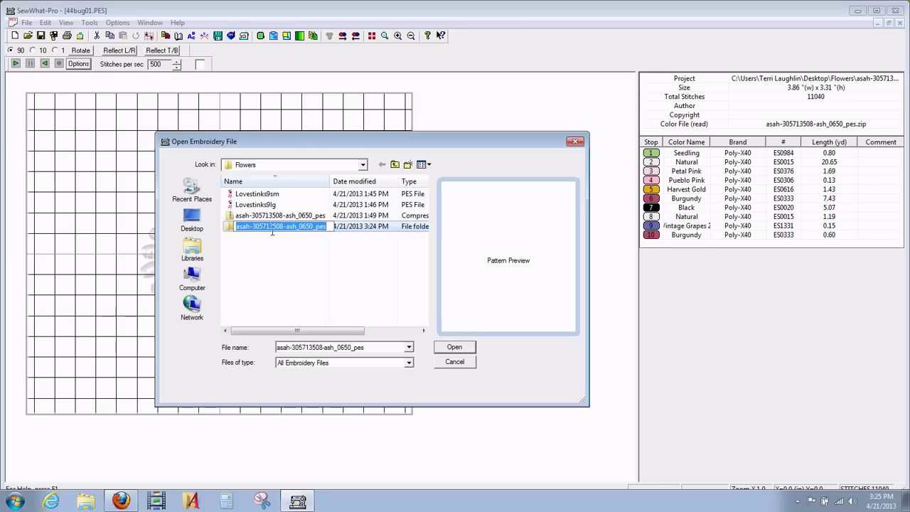
pyautogui.click(328, 226)
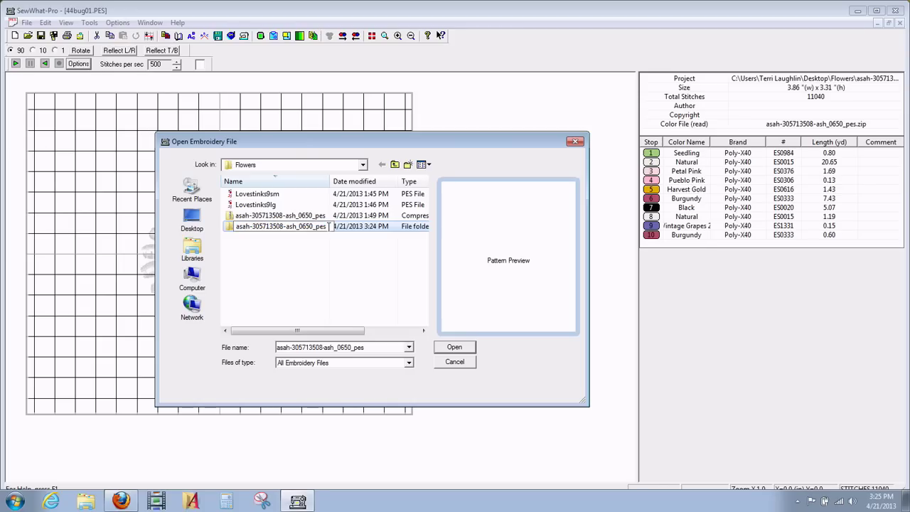
pyautogui.press('BackSpace')
pyautogui.press('BackSpace')
pyautogui.press('BackSpace')
pyautogui.write('ladybug')
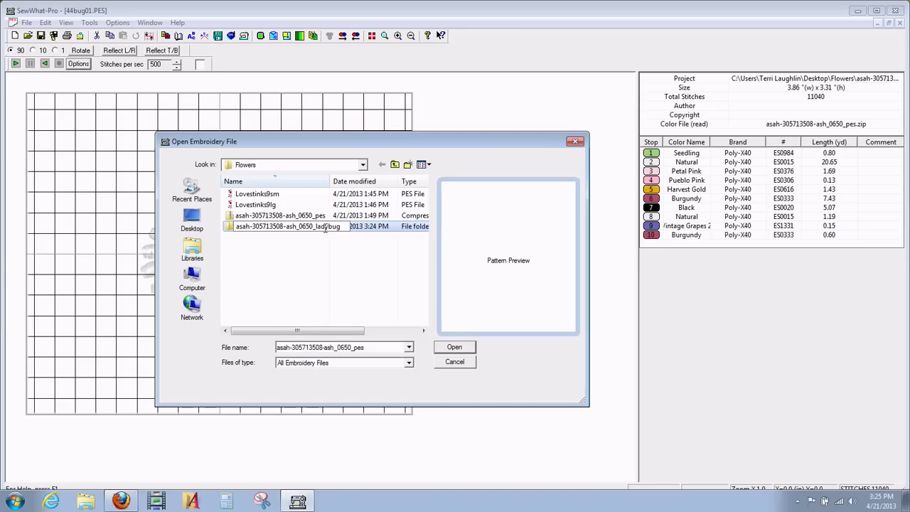
pyautogui.write('flowers')
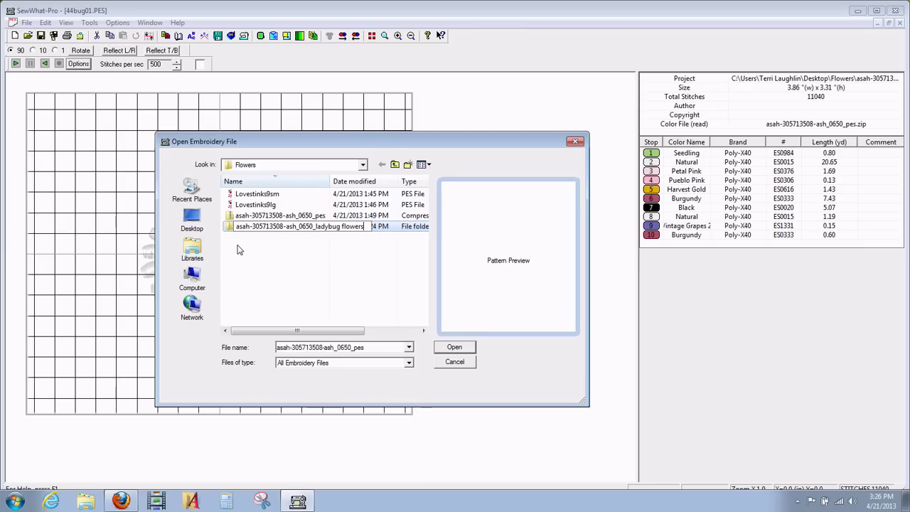
# - Confirm the new folder name and delete the asah ladybug zip from Flowers
pyautogui.press('Return')
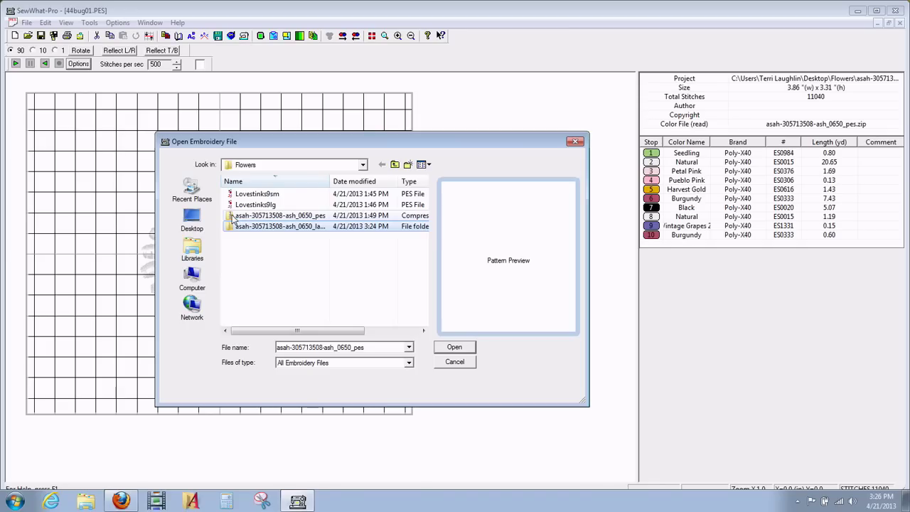
pyautogui.doubleClick(231, 216)
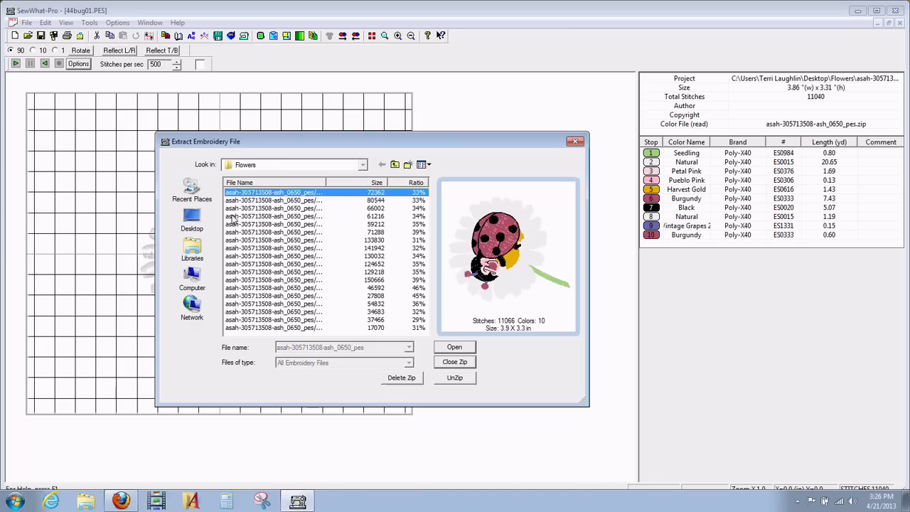
pyautogui.click(454, 364)
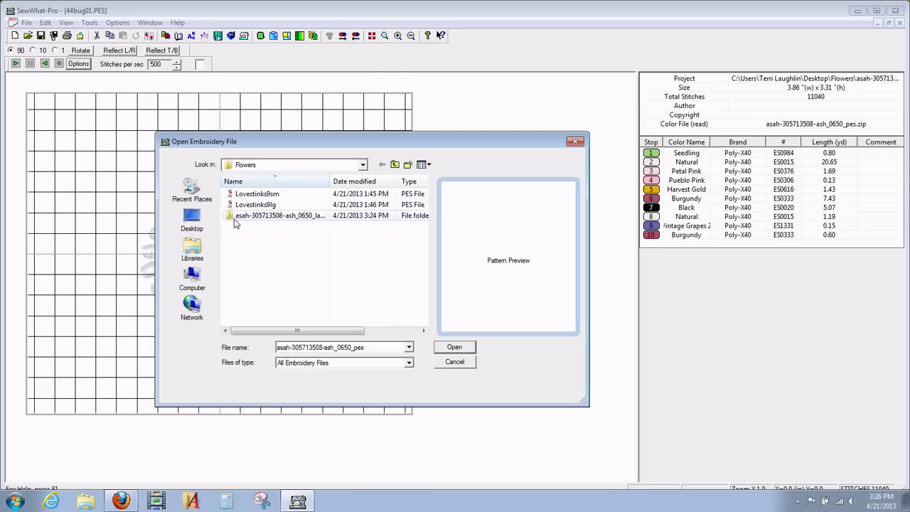
# - Browse the extracted designs in the ladybug flowers folder, then close the file dialog
pyautogui.doubleClick(231, 217)
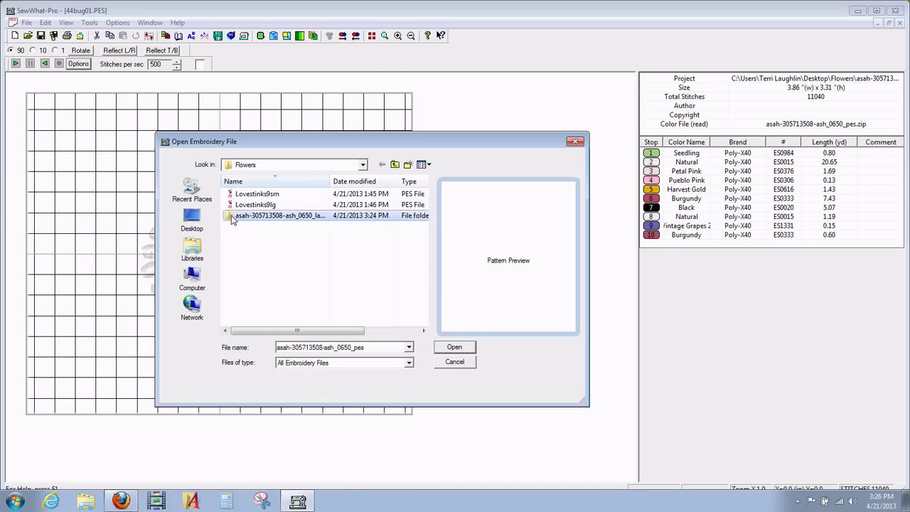
pyautogui.moveTo(426, 202); pyautogui.dragTo(427, 251)
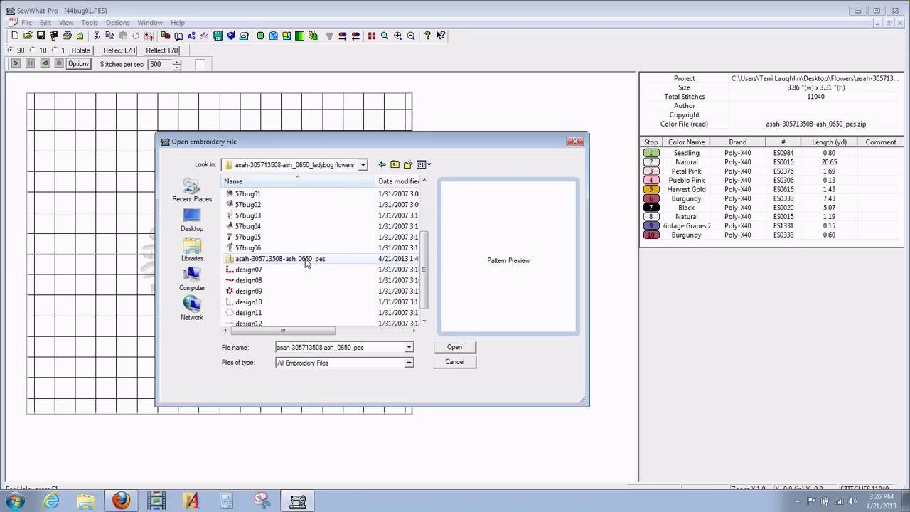
pyautogui.moveTo(425, 270); pyautogui.dragTo(426, 290)
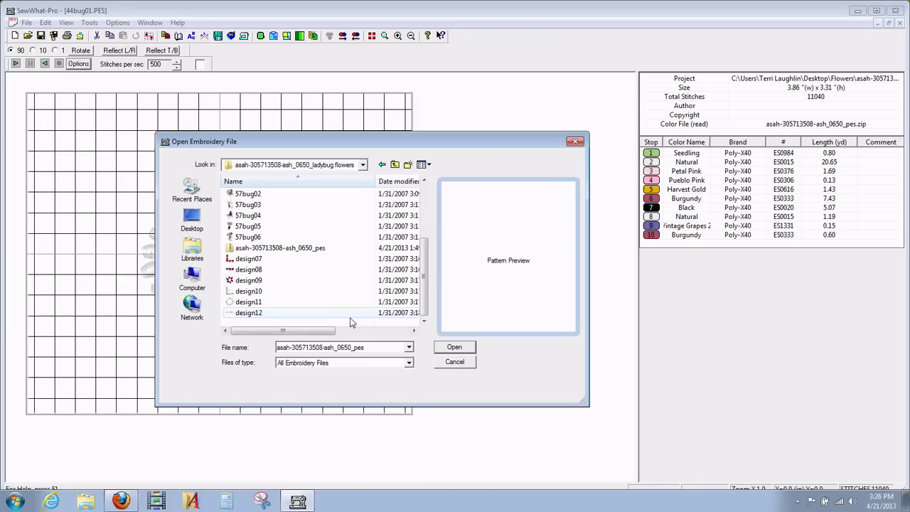
pyautogui.click(450, 362)
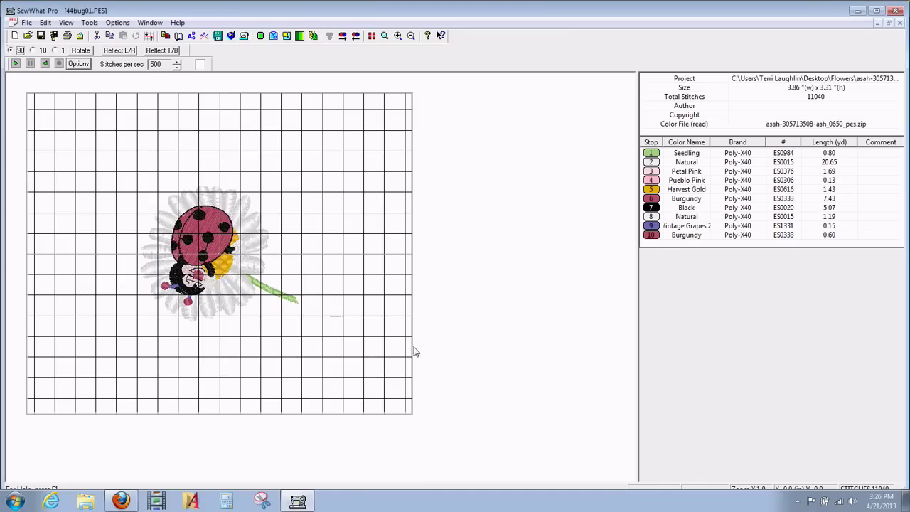